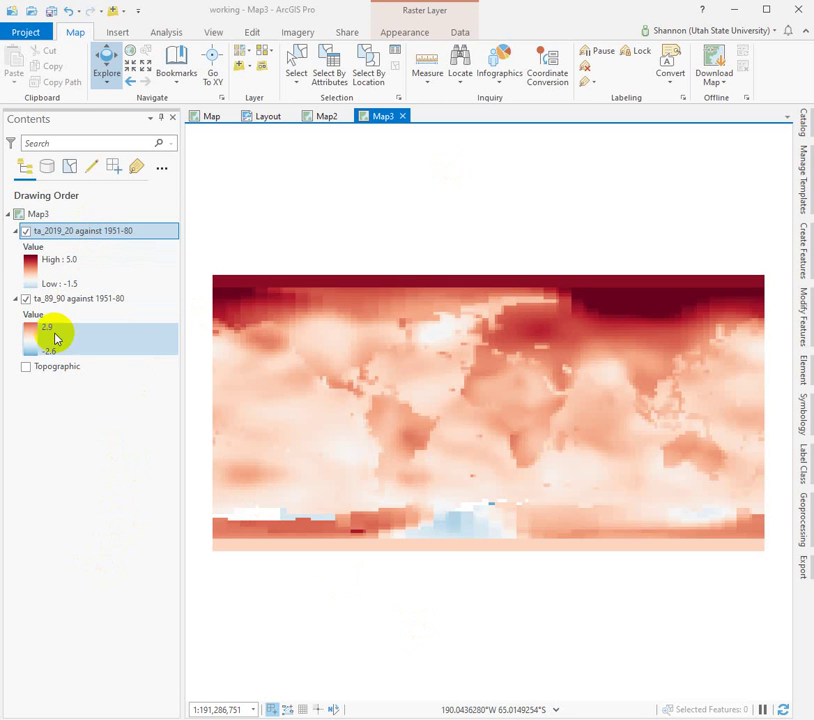
Step: Save the ta_2019_20 layer as 'ta_2019_20 against 1951-80_sym.lyrx' in 2021_Labs\climate_data
{"action": "right_click", "coordinate": [62, 231]}
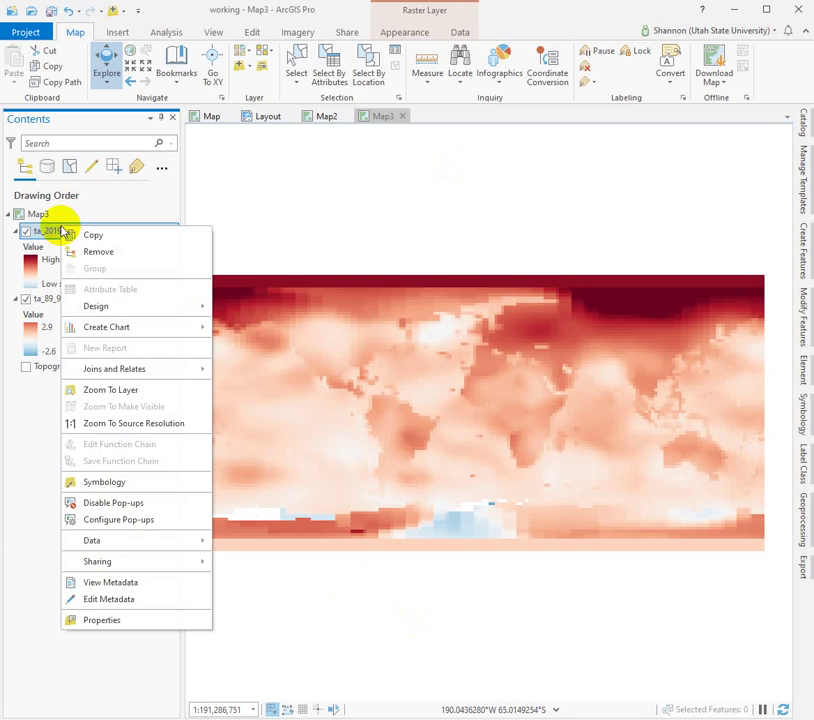
{"action": "mouse_move", "coordinate": [205, 564]}
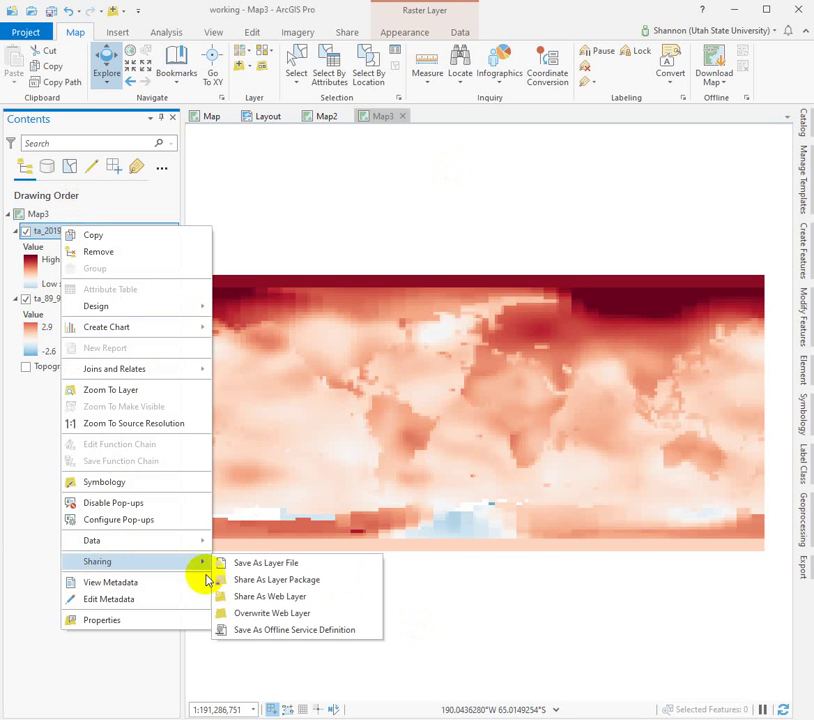
{"action": "left_click", "coordinate": [252, 572]}
{"action": "left_click", "coordinate": [141, 179]}
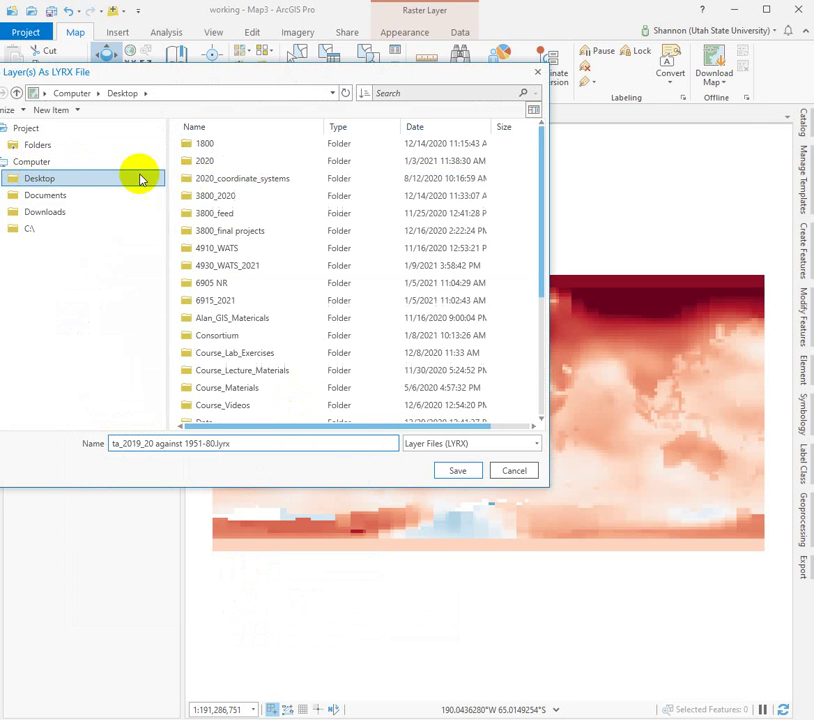
{"action": "double_click", "coordinate": [236, 265]}
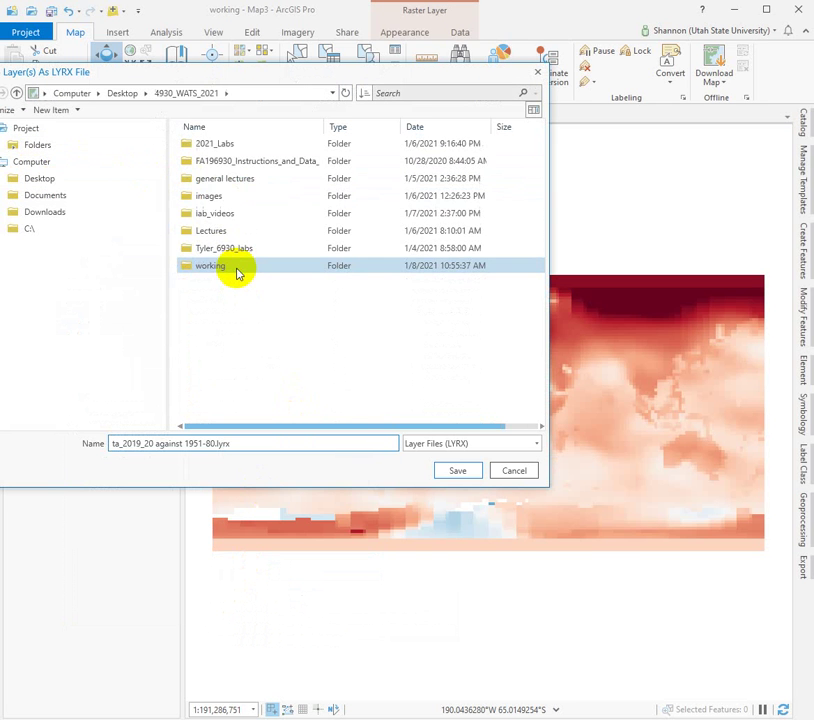
{"action": "double_click", "coordinate": [211, 143]}
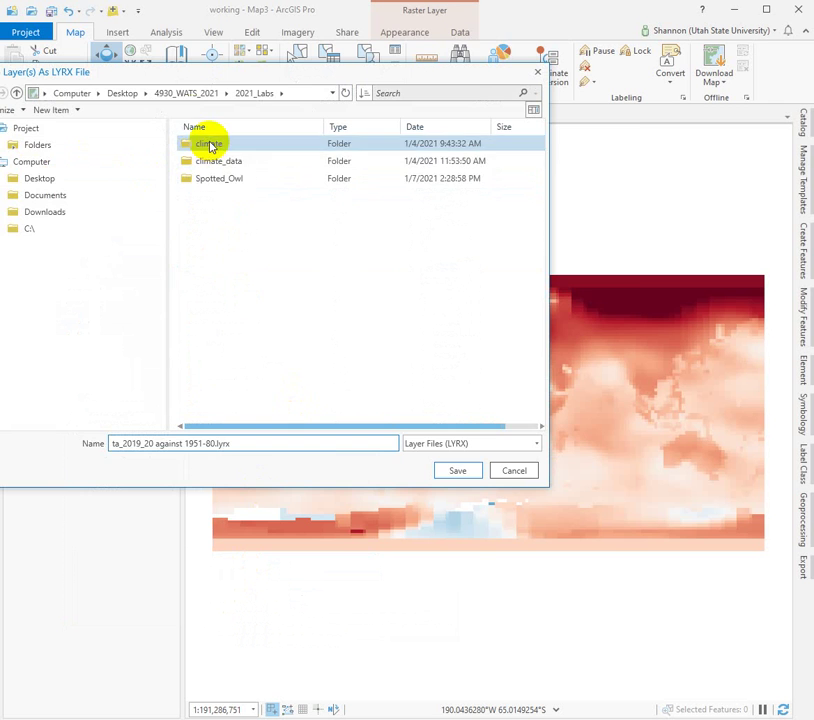
{"action": "left_click_drag", "start_coordinate": [177, 78], "coordinate": [243, 40]}
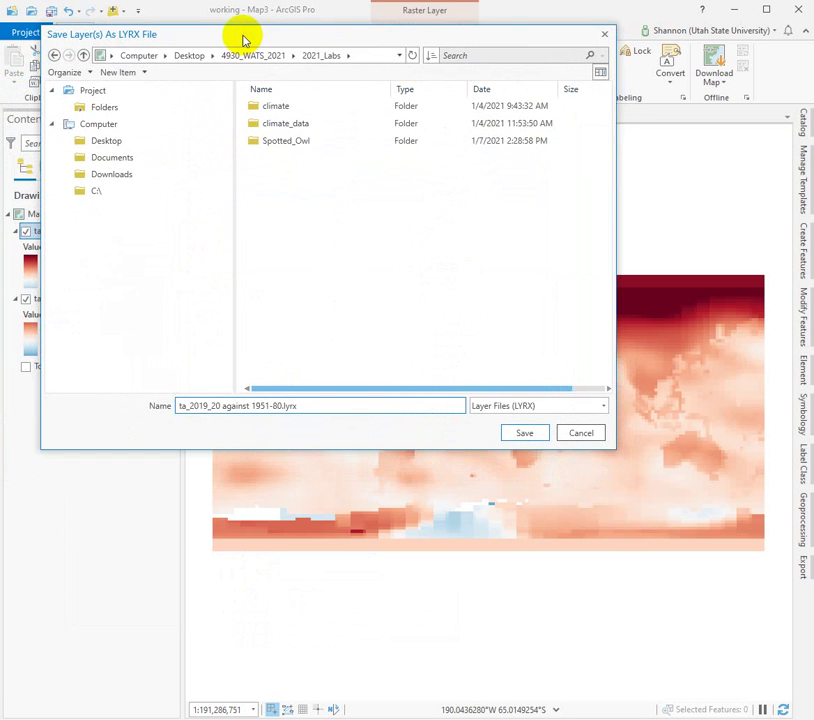
{"action": "left_click", "coordinate": [291, 124]}
{"action": "double_click", "coordinate": [285, 127]}
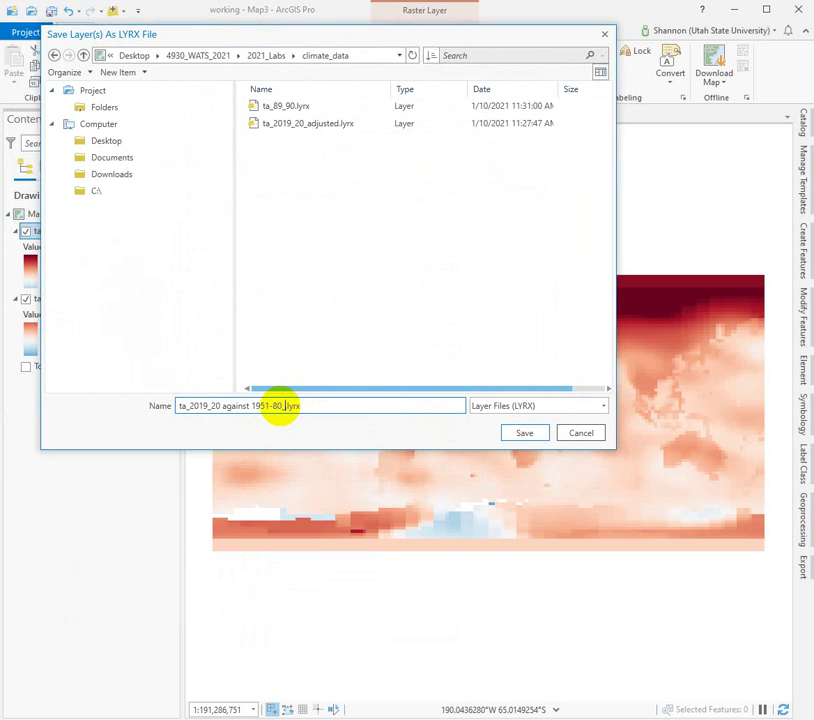
{"action": "left_click", "coordinate": [533, 434]}
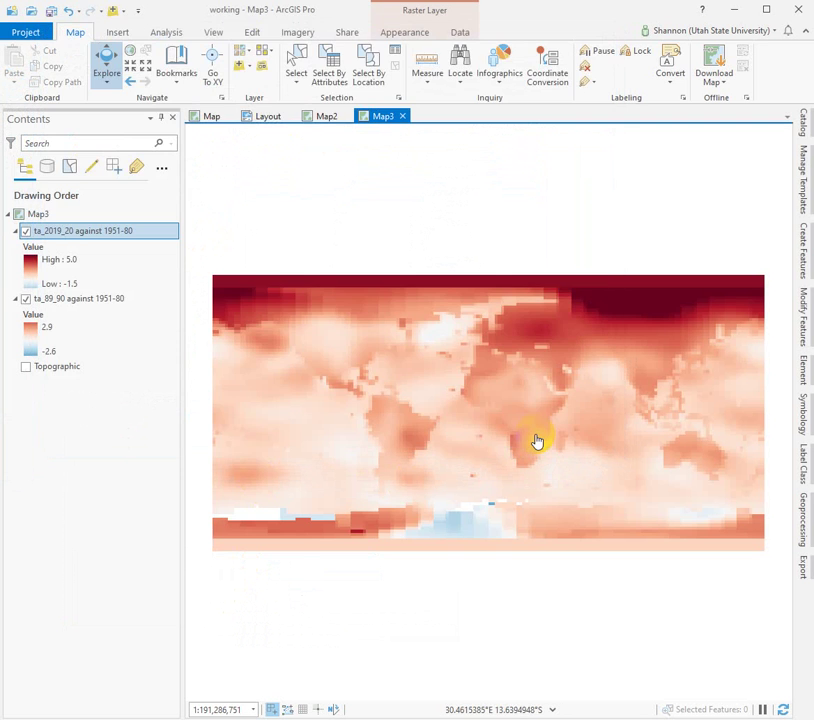
Step: Save the ta_89_90 layer as 'ta_89_90 against 1951-80_sym.lyrx' in 2021_Labs\climate_data
{"action": "right_click", "coordinate": [78, 299]}
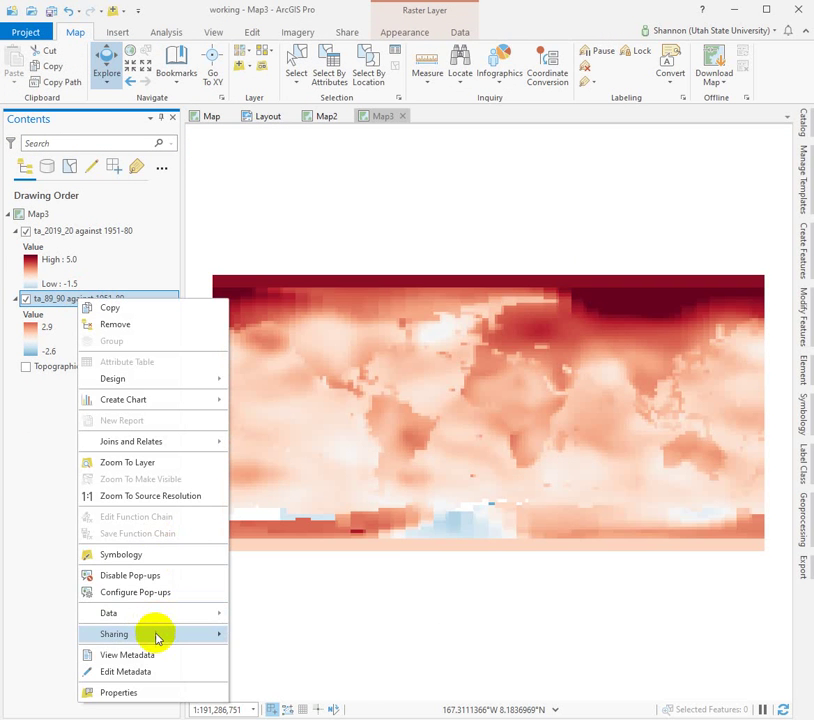
{"action": "mouse_move", "coordinate": [157, 636]}
{"action": "left_click", "coordinate": [281, 637]}
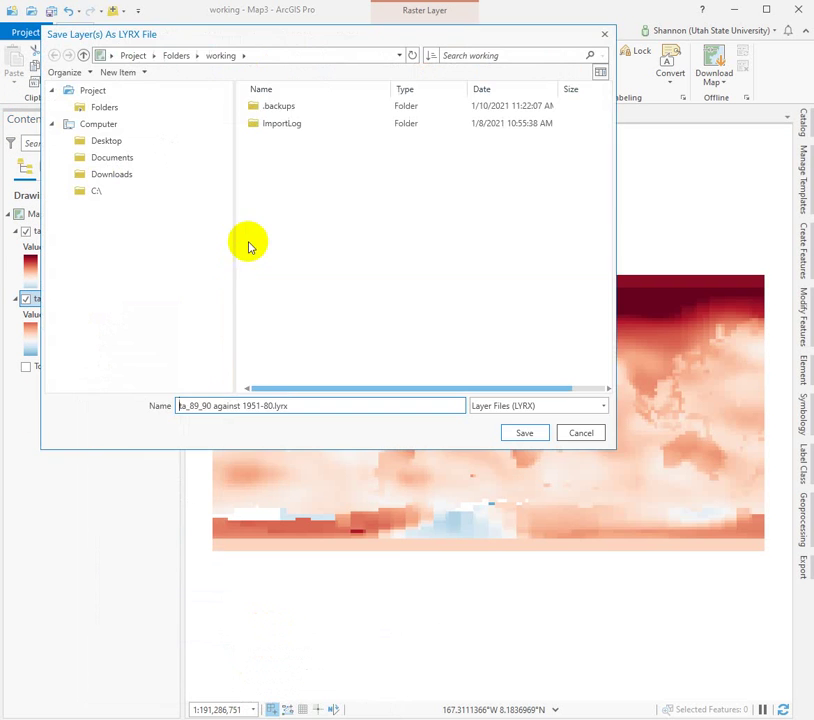
{"action": "left_click", "coordinate": [118, 143]}
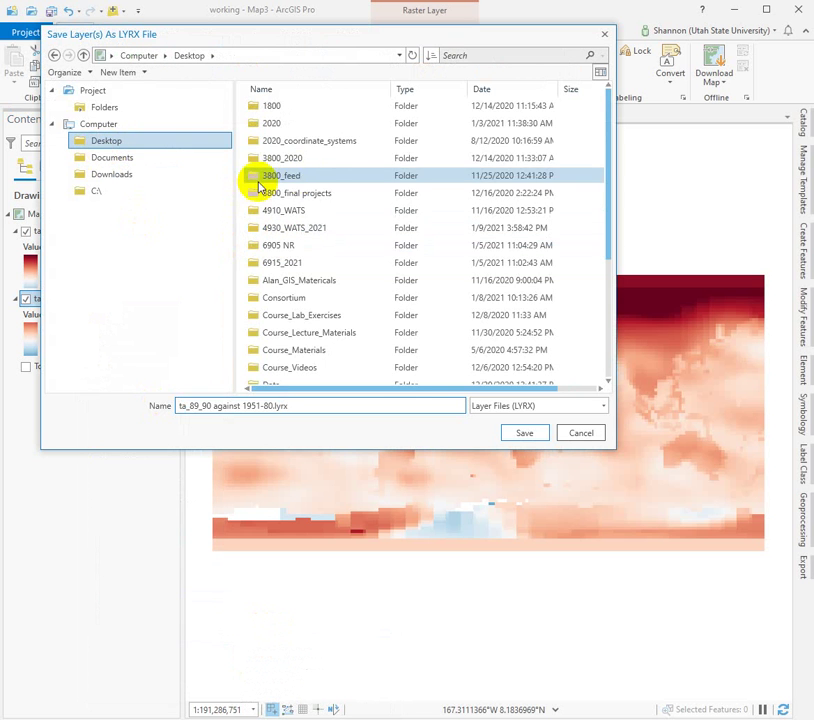
{"action": "double_click", "coordinate": [287, 229]}
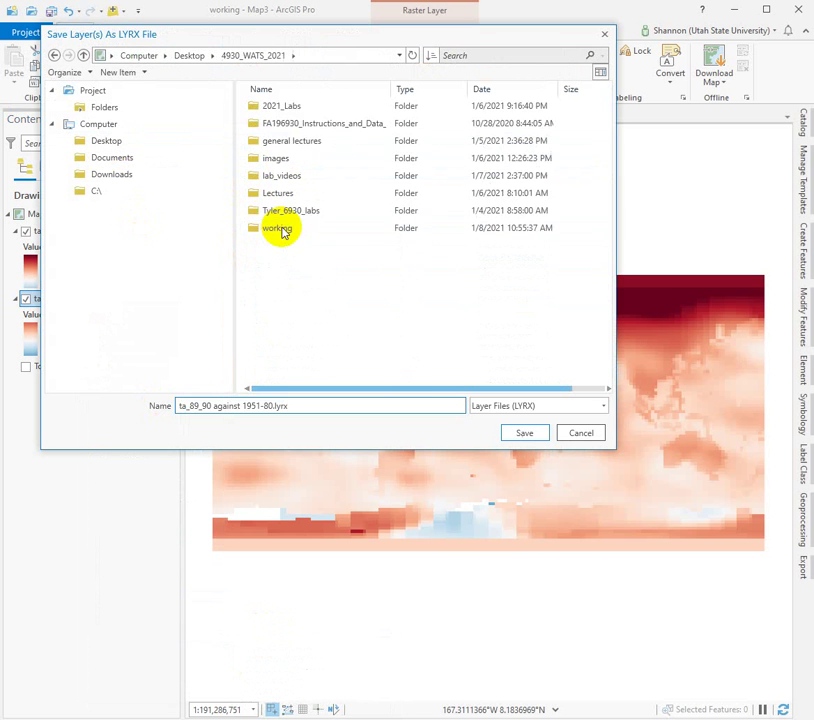
{"action": "double_click", "coordinate": [275, 108]}
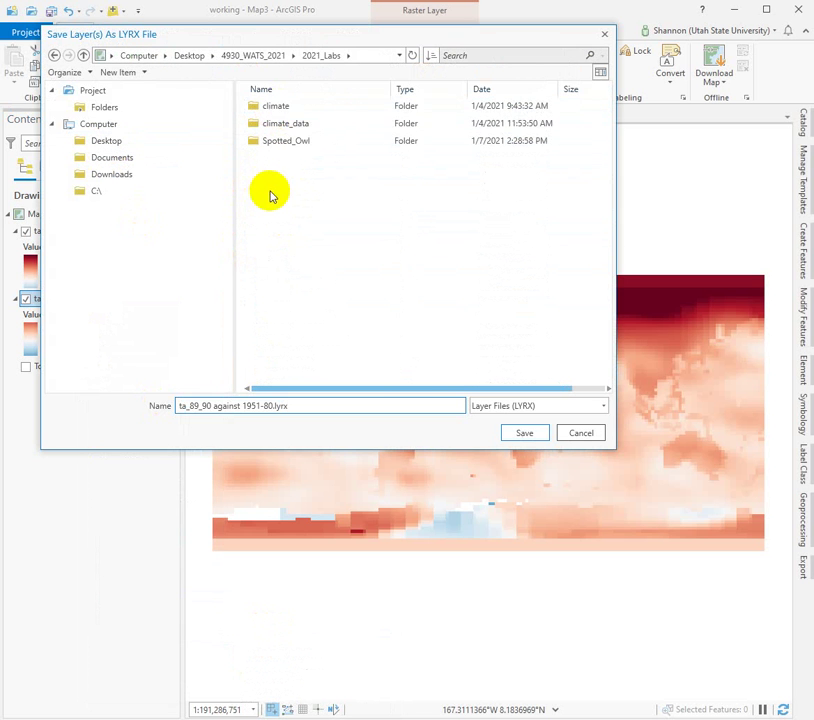
{"action": "double_click", "coordinate": [285, 124]}
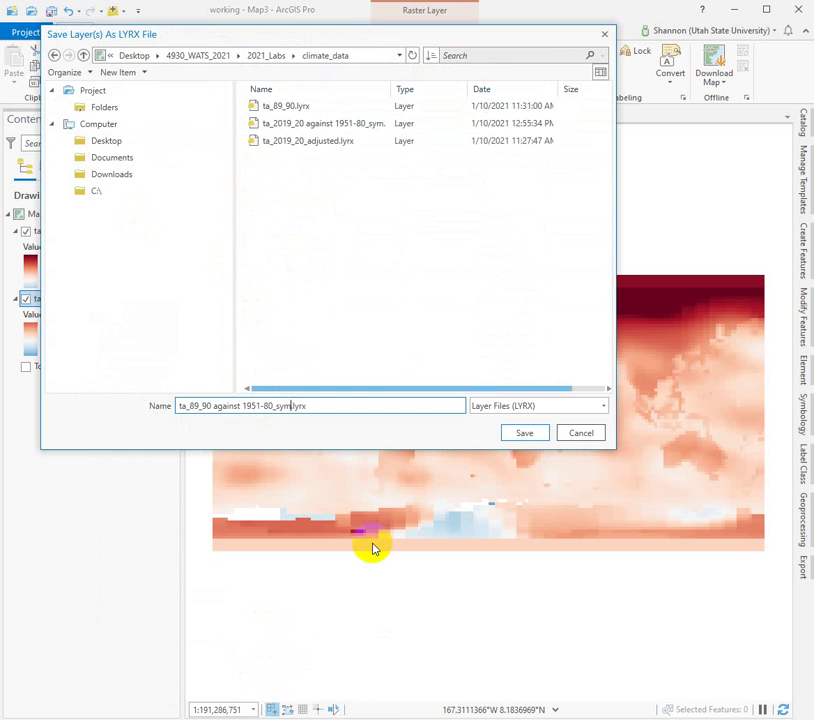
{"action": "left_click", "coordinate": [533, 437]}
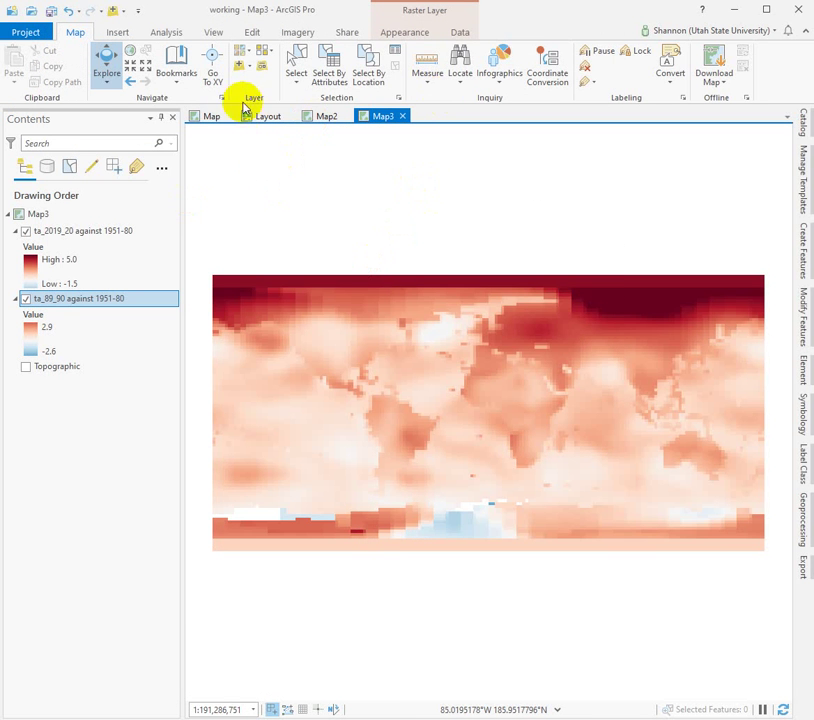
Step: Create a new empty map, Map4, and hide its Topographic basemap
{"action": "left_click", "coordinate": [117, 33]}
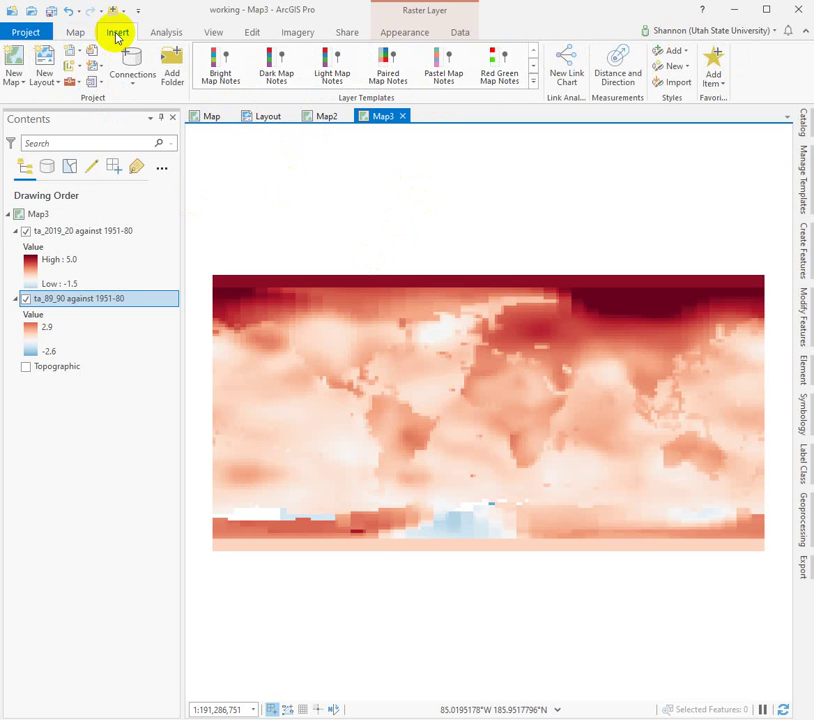
{"action": "left_click", "coordinate": [15, 60]}
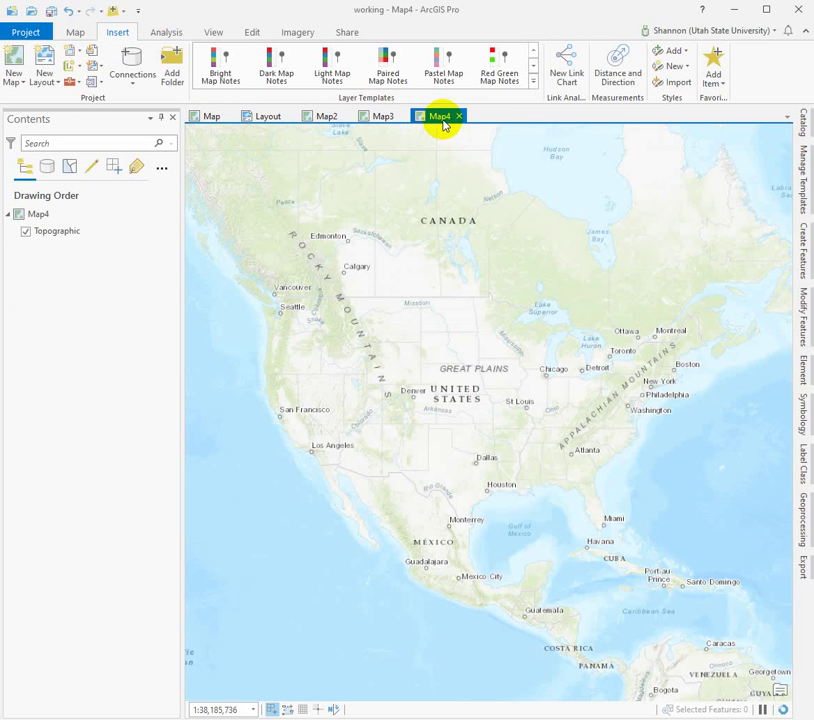
{"action": "left_click", "coordinate": [26, 231]}
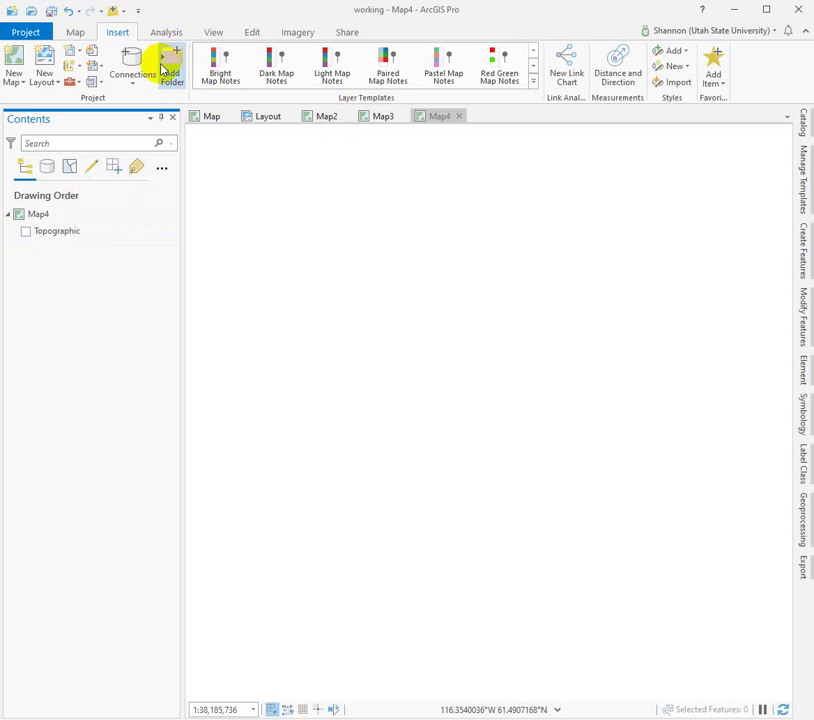
Step: Add the ta_2019_20 _sym layer file to Map4 and zoom to its full extent
{"action": "left_click", "coordinate": [63, 37]}
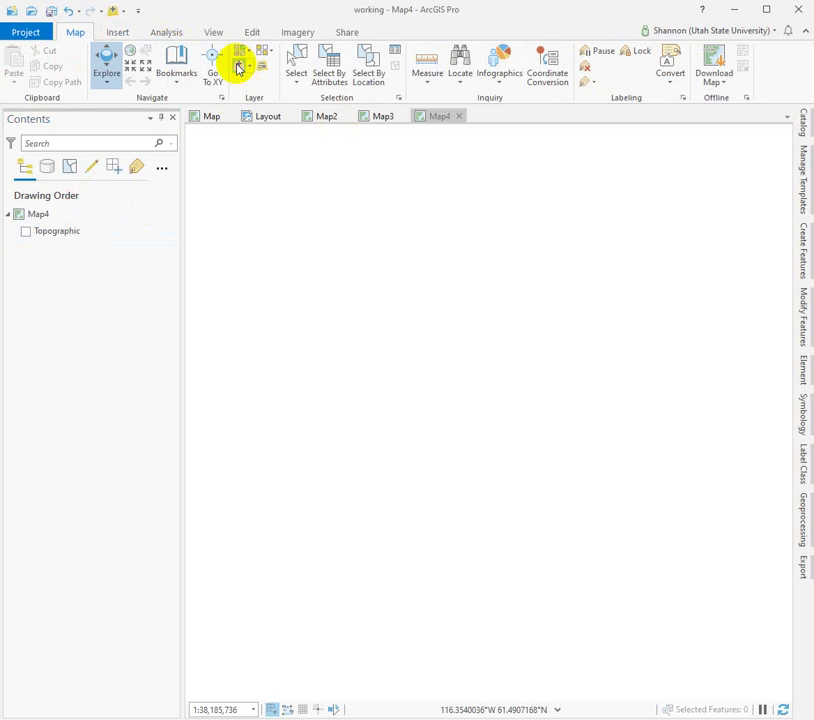
{"action": "left_click", "coordinate": [238, 67]}
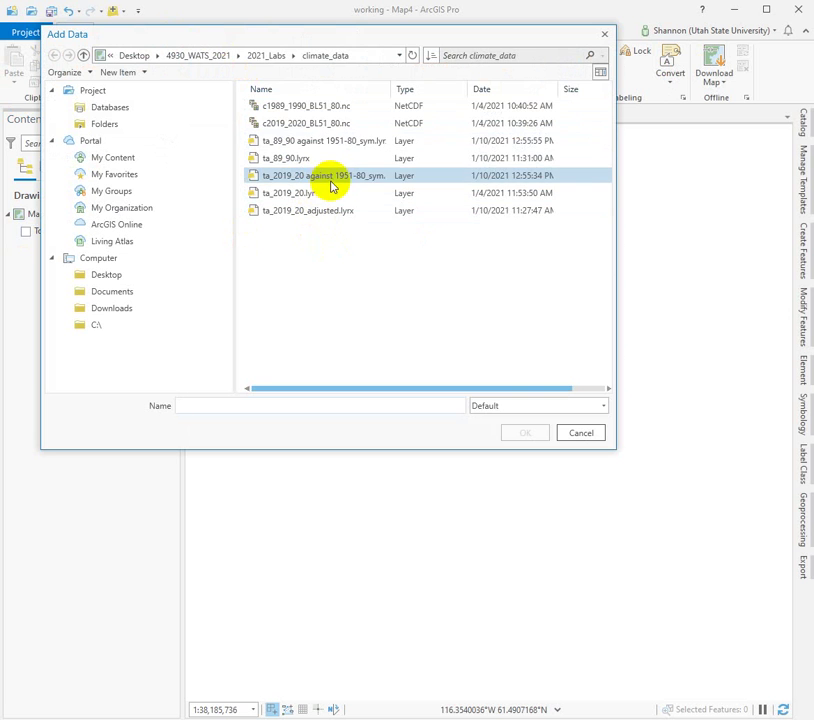
{"action": "left_click", "coordinate": [330, 180]}
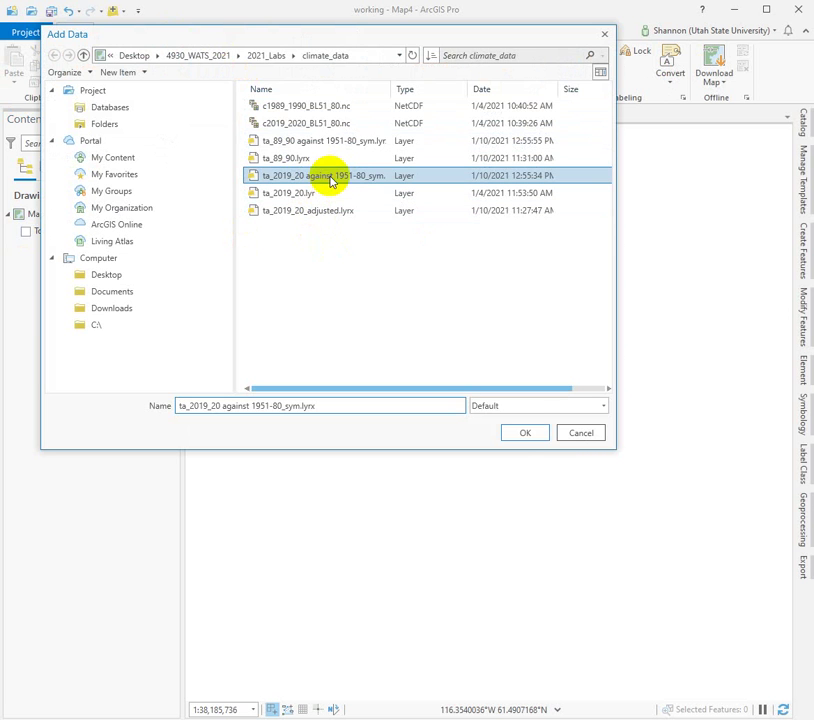
{"action": "left_click", "coordinate": [538, 440]}
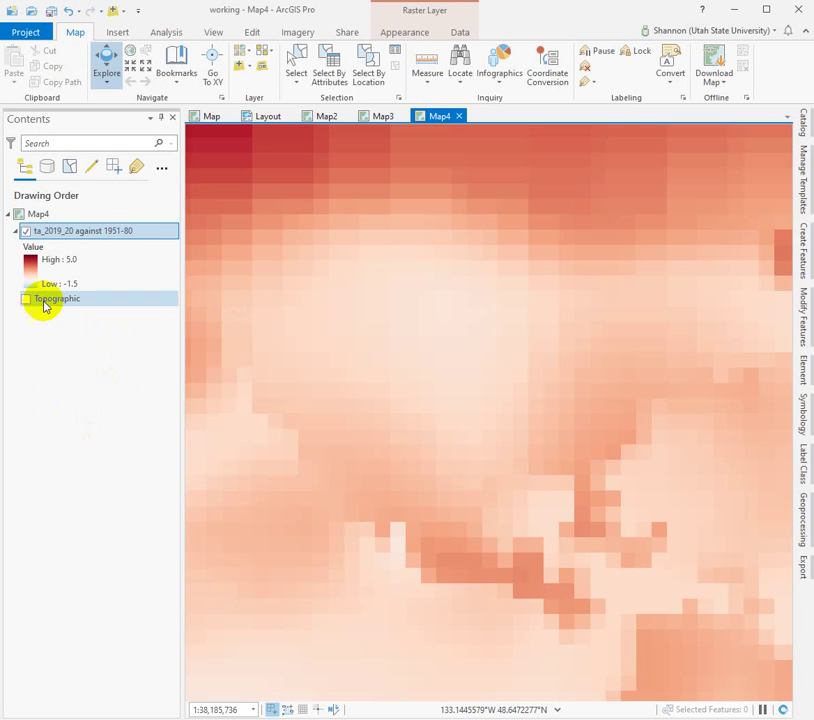
{"action": "right_click", "coordinate": [59, 231]}
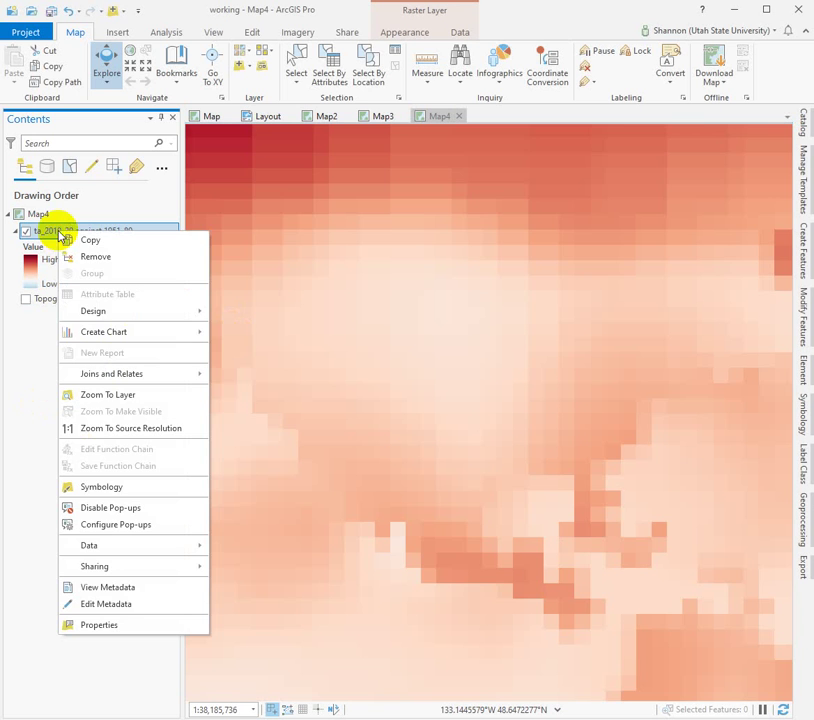
{"action": "left_click", "coordinate": [102, 395]}
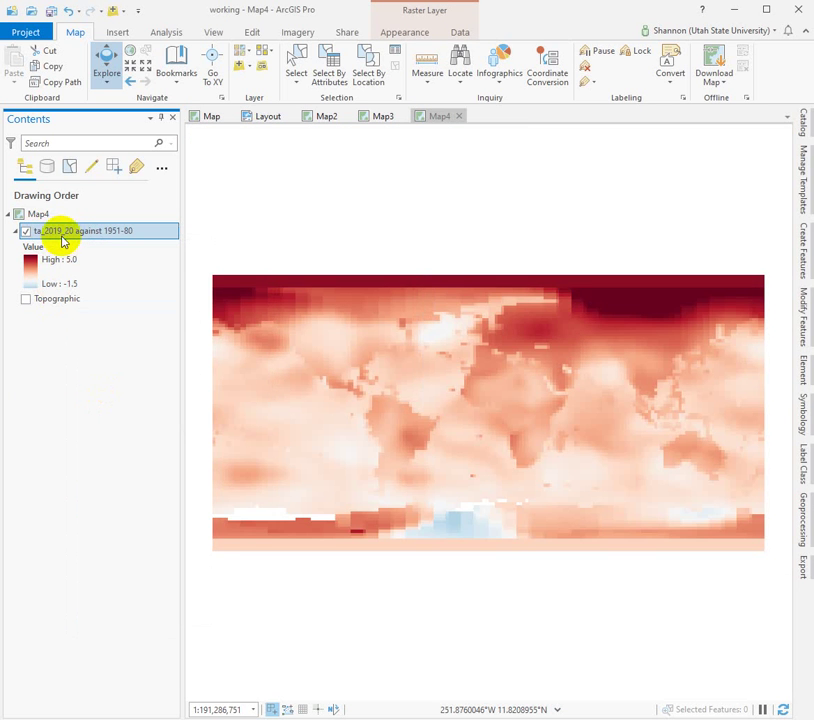
Step: Remove the ta_2019_20 layer from Map3
{"action": "left_click", "coordinate": [383, 117]}
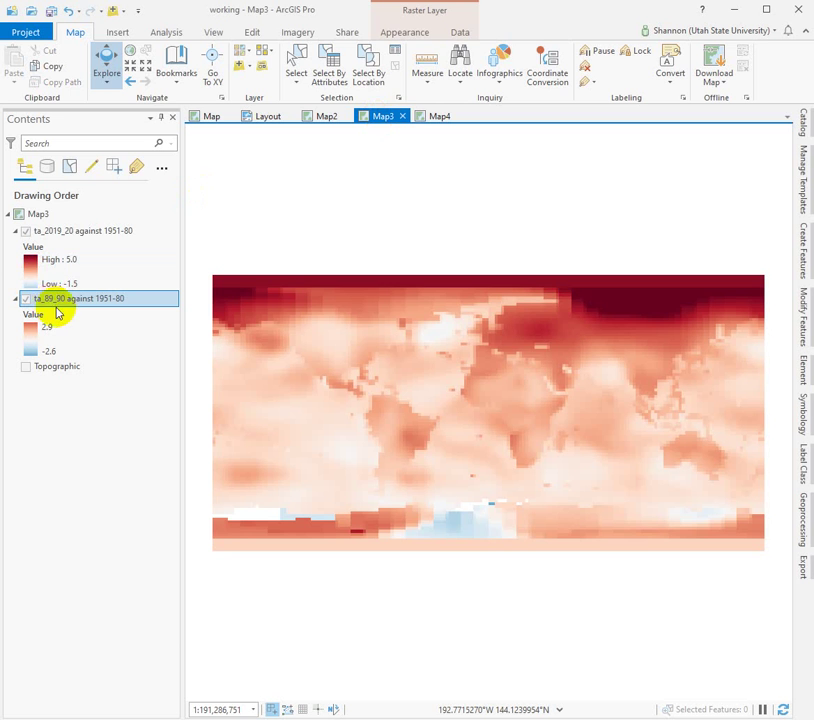
{"action": "right_click", "coordinate": [68, 234]}
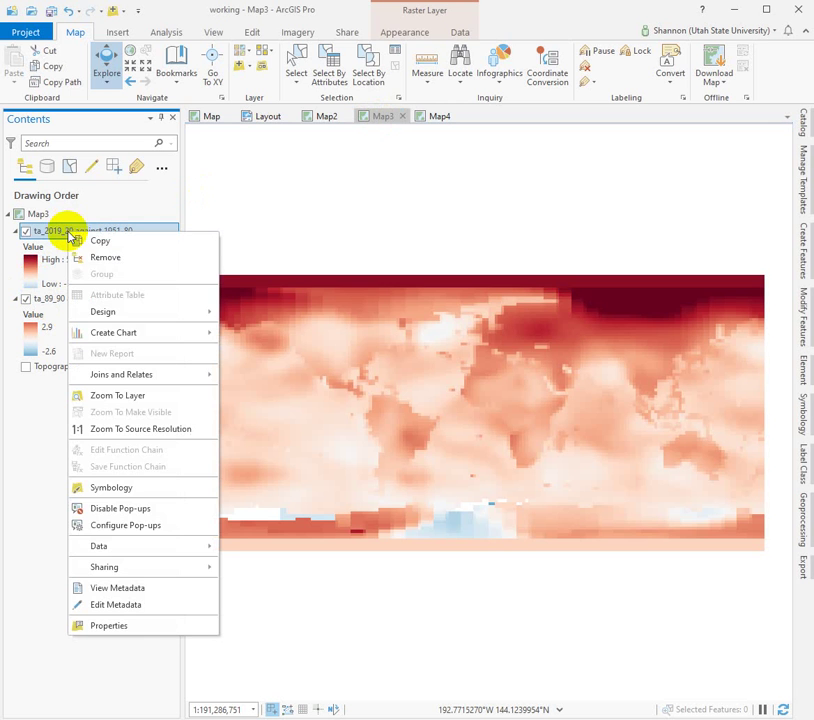
{"action": "left_click", "coordinate": [112, 257]}
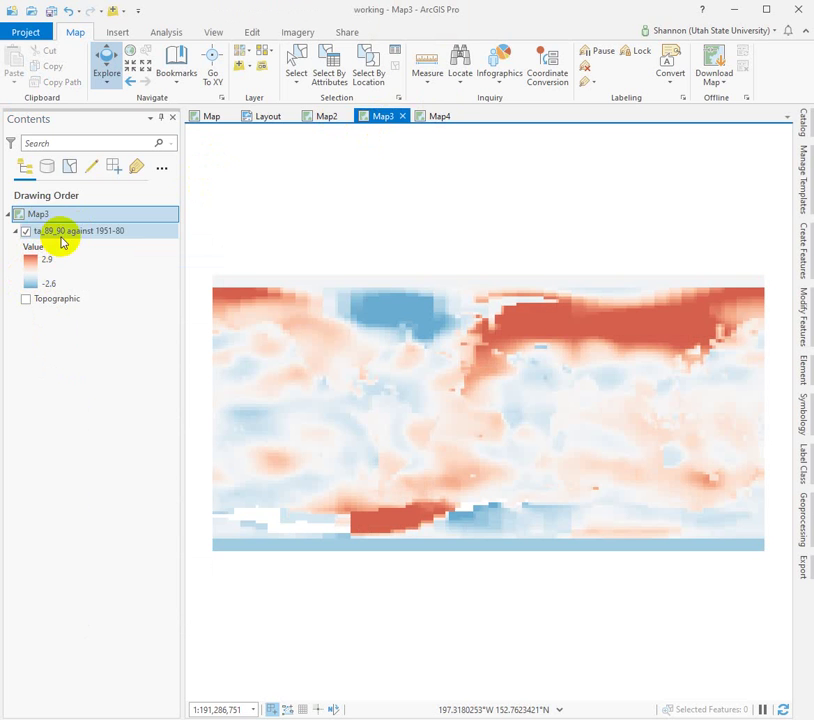
Step: Rename Map3 to 89-90 and Map4 to 2019-20
{"action": "left_click", "coordinate": [40, 217]}
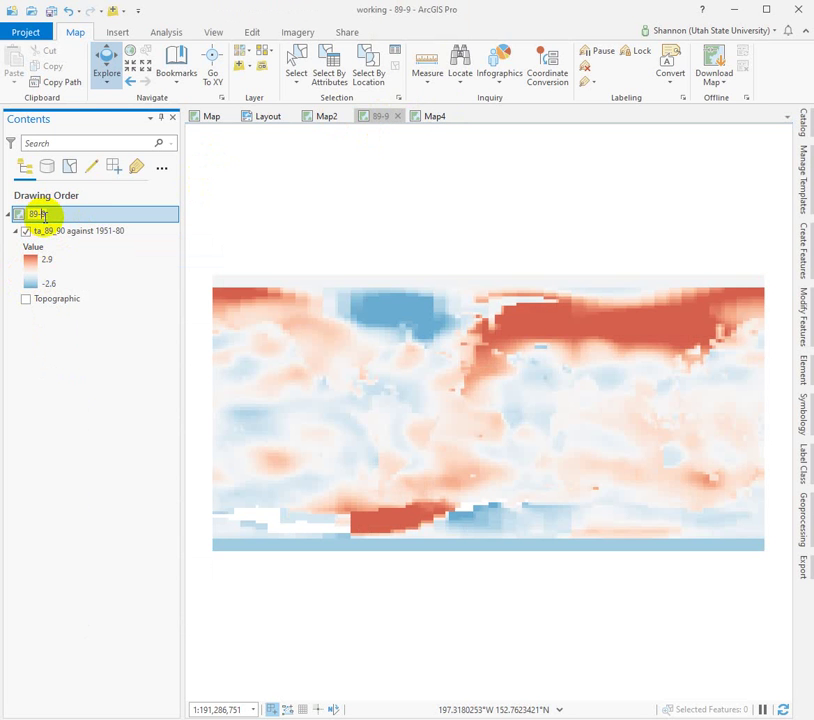
{"action": "key", "text": "Return"}
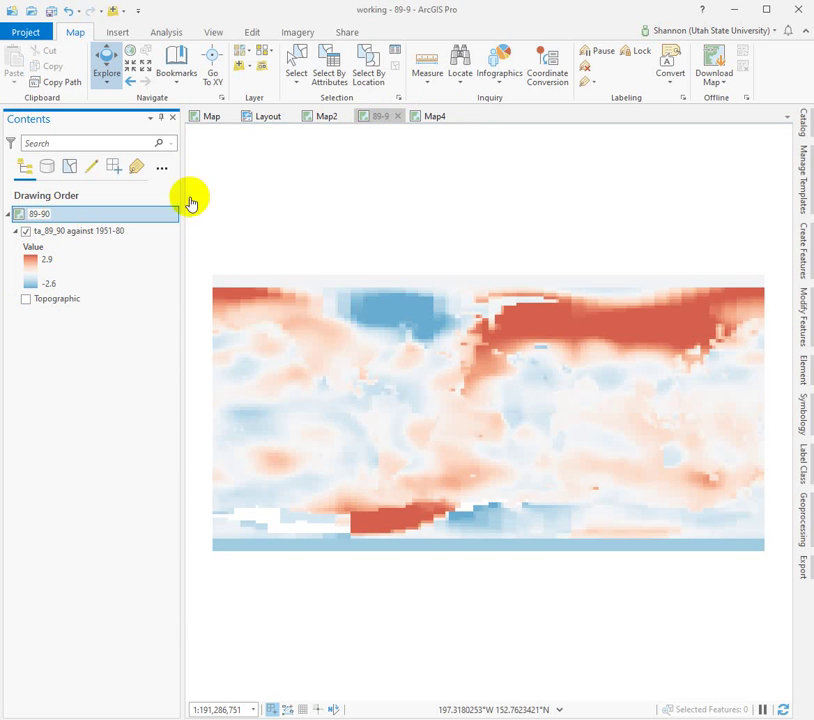
{"action": "right_click", "coordinate": [425, 118]}
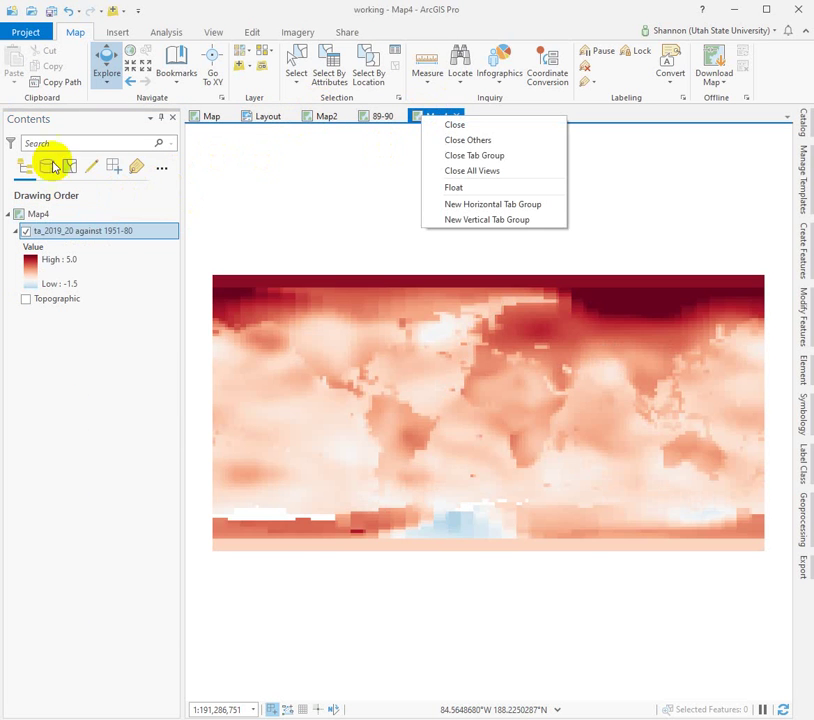
{"action": "left_click", "coordinate": [38, 216]}
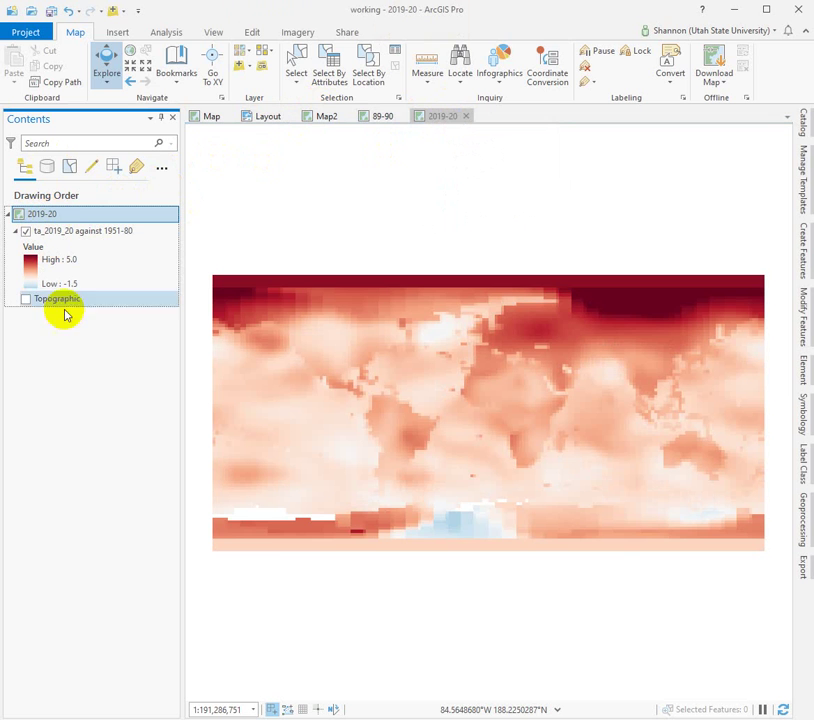
Step: Create an ANSI Portrait Letter layout and open the Map Frame map gallery
{"action": "right_click", "coordinate": [117, 35]}
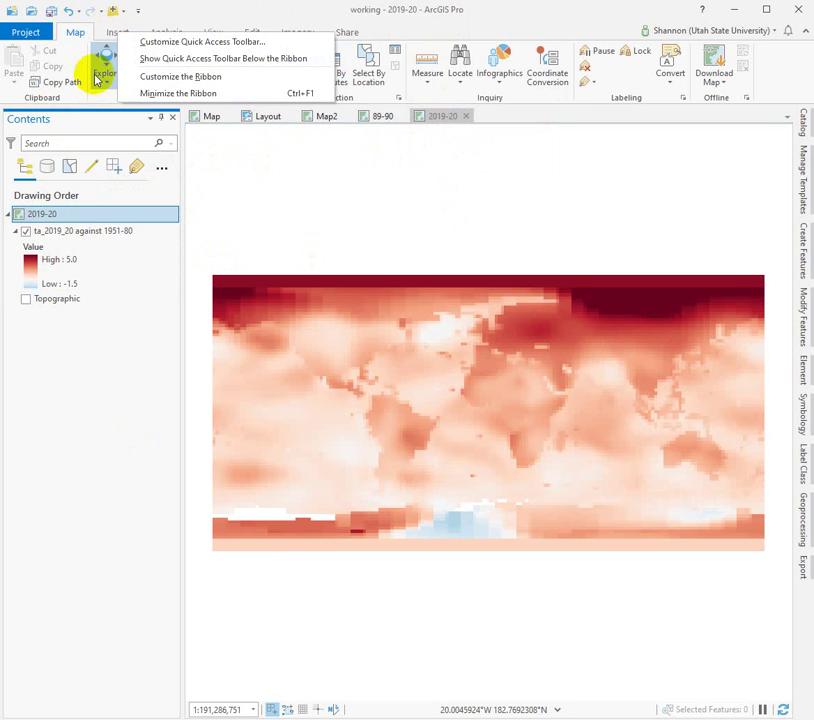
{"action": "left_click", "coordinate": [119, 34]}
{"action": "left_click", "coordinate": [42, 73]}
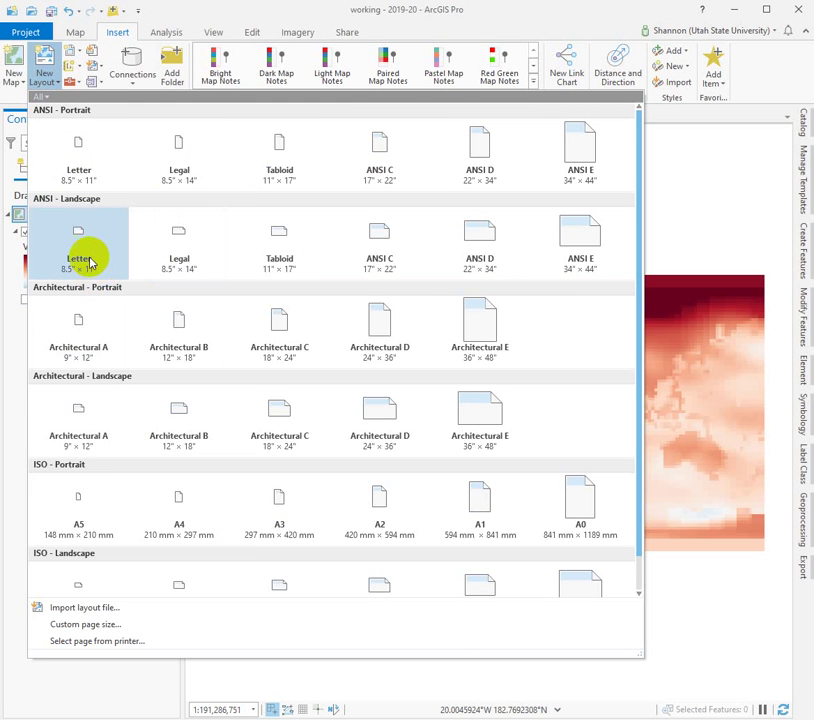
{"action": "left_click", "coordinate": [69, 142]}
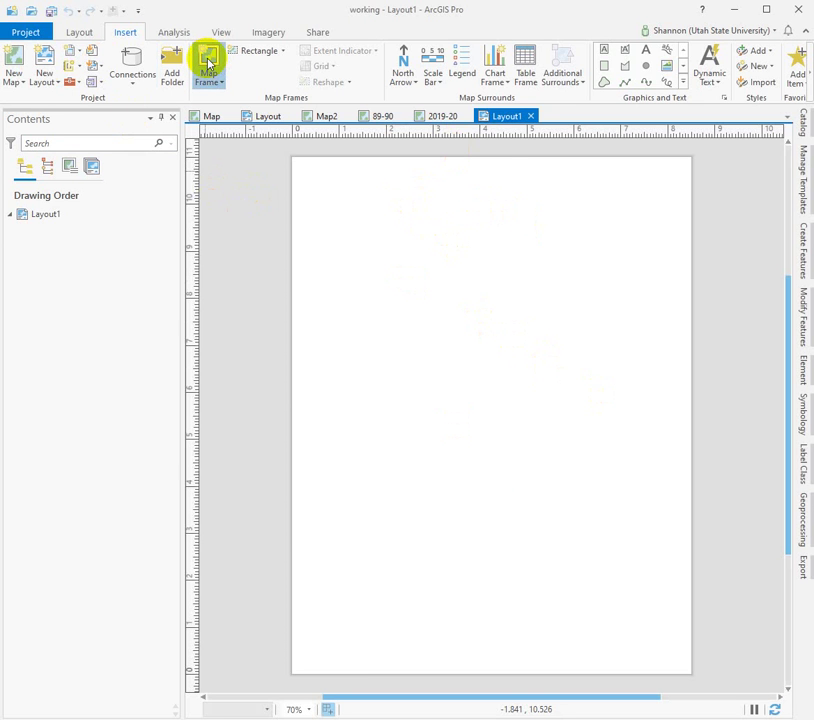
{"action": "left_click", "coordinate": [209, 63]}
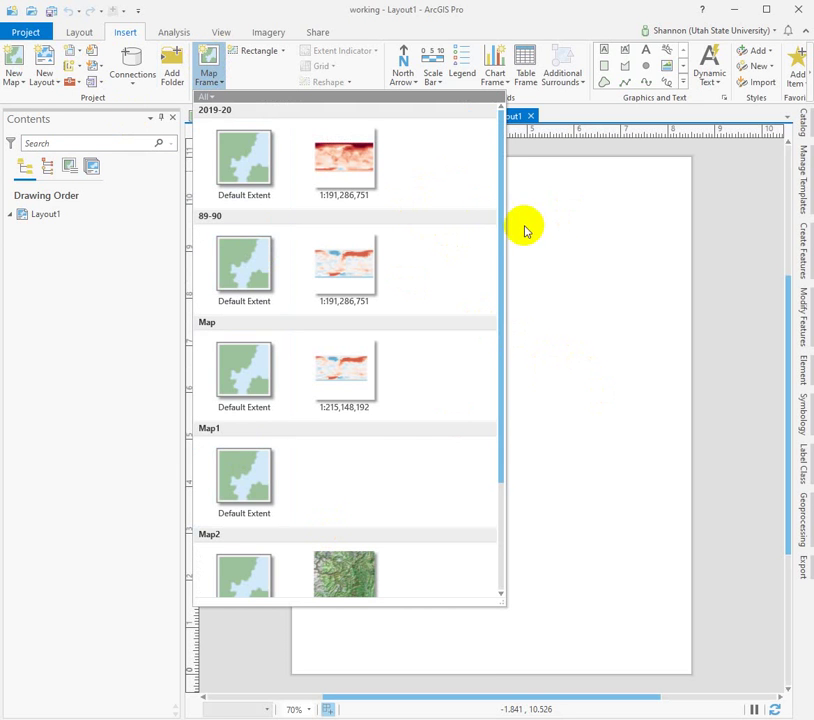
{"action": "left_click_drag", "start_coordinate": [499, 230], "coordinate": [497, 120]}
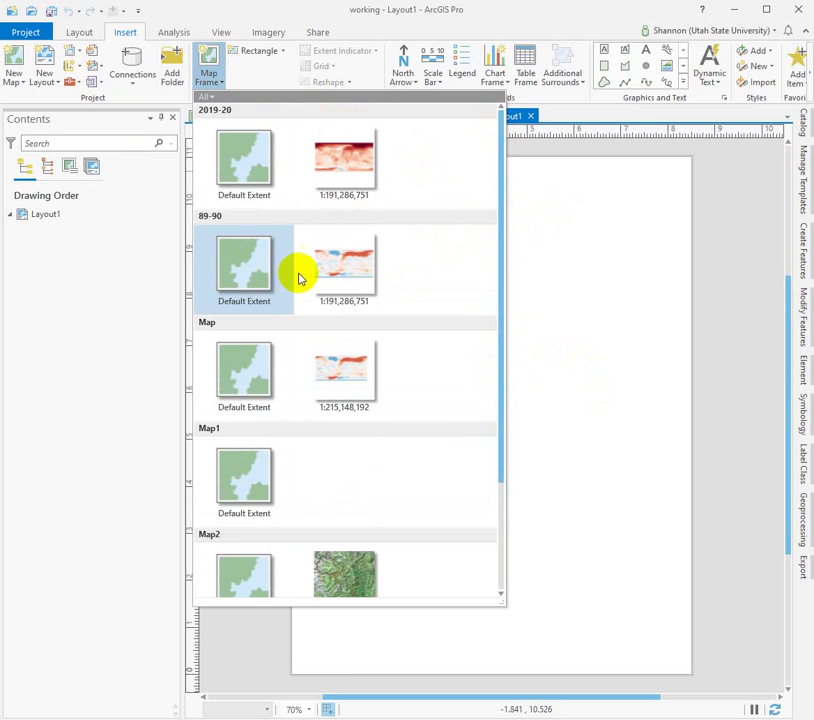
Step: Draw an 89-90 map frame across the page top and a 2019-20 frame beneath it
{"action": "left_click", "coordinate": [358, 254]}
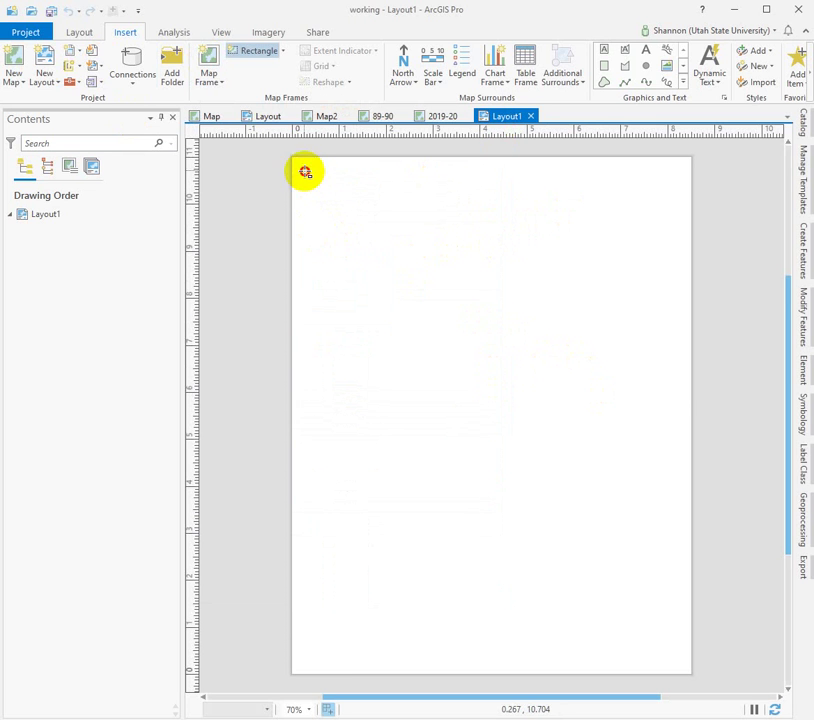
{"action": "left_click_drag", "start_coordinate": [305, 172], "coordinate": [681, 357]}
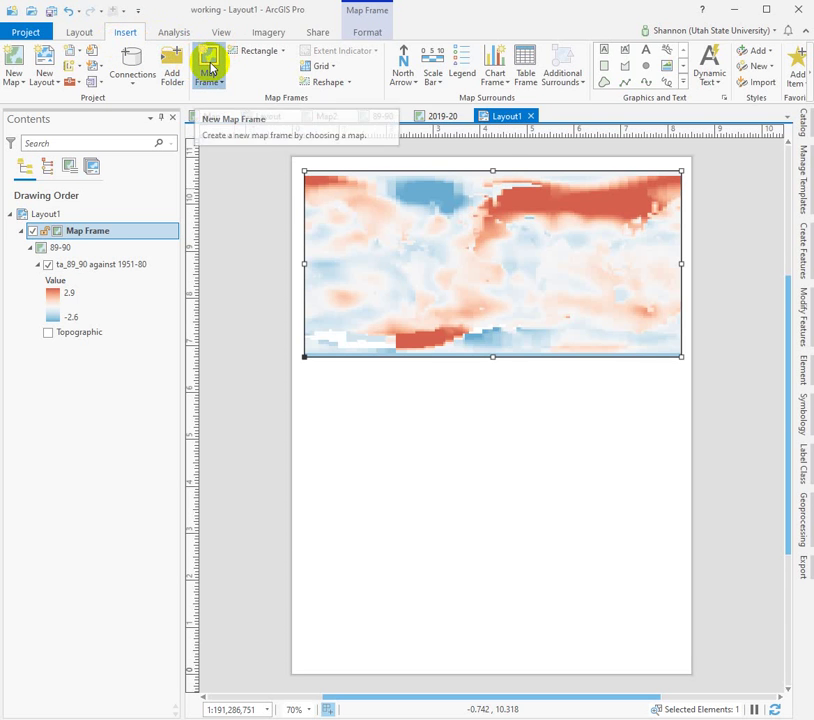
{"action": "left_click", "coordinate": [209, 68]}
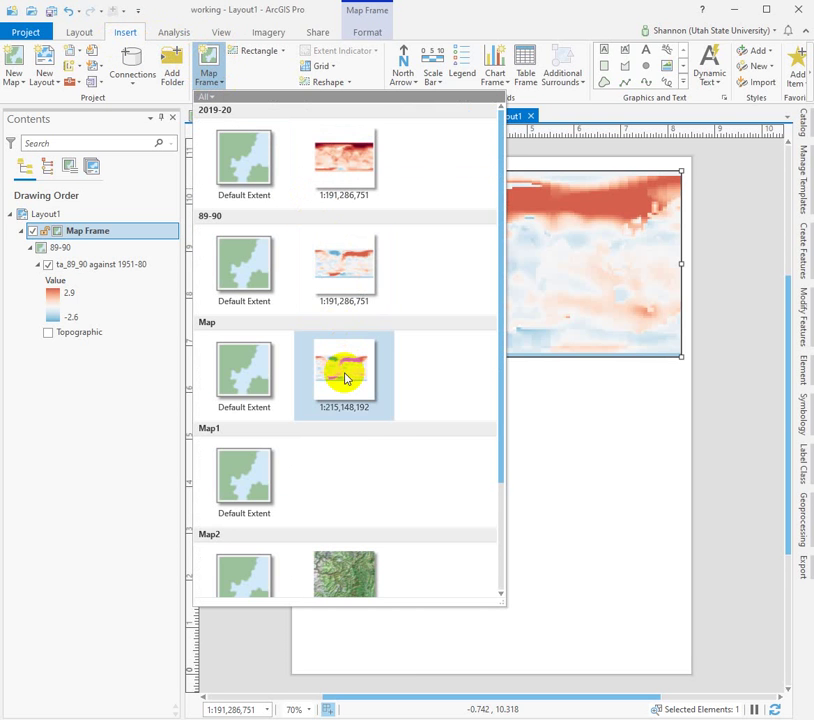
{"action": "left_click", "coordinate": [335, 157]}
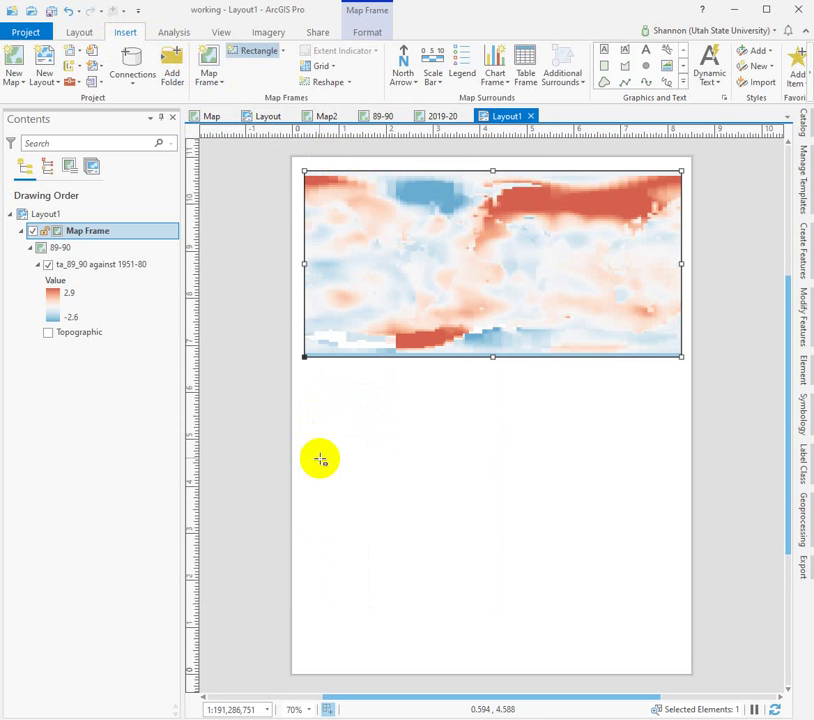
{"action": "mouse_move", "coordinate": [305, 377]}
{"action": "left_mouse_down"}
{"action": "mouse_move", "coordinate": [565, 543]}
{"action": "mouse_move", "coordinate": [656, 522]}
{"action": "mouse_move", "coordinate": [684, 535]}
{"action": "mouse_move", "coordinate": [684, 546]}
{"action": "left_mouse_up"}
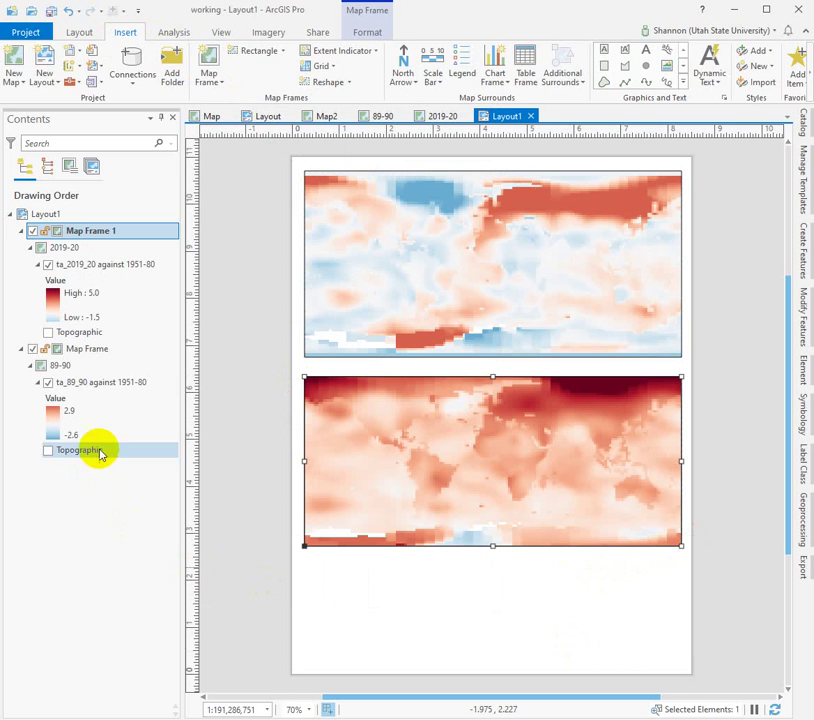
Step: Check the 89-90 and 2019-20 map views, then close the Layout1 tab
{"action": "left_click", "coordinate": [80, 31]}
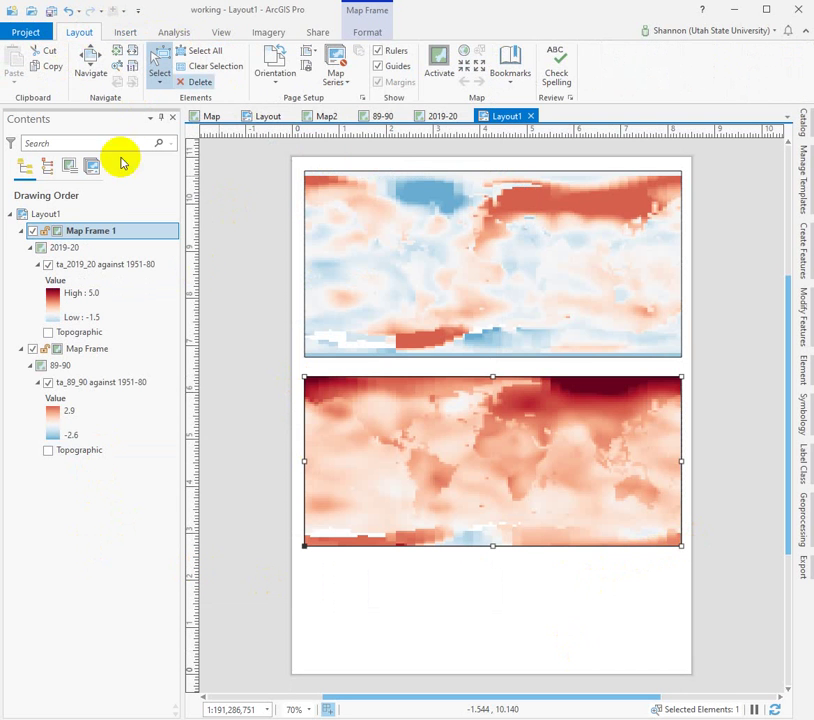
{"action": "left_click", "coordinate": [378, 118]}
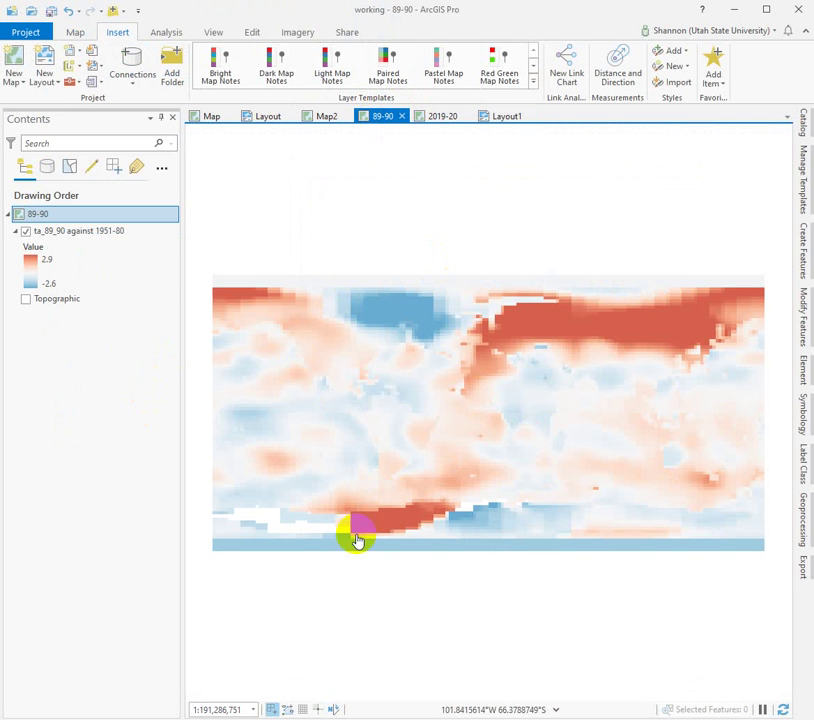
{"action": "right_click", "coordinate": [443, 117]}
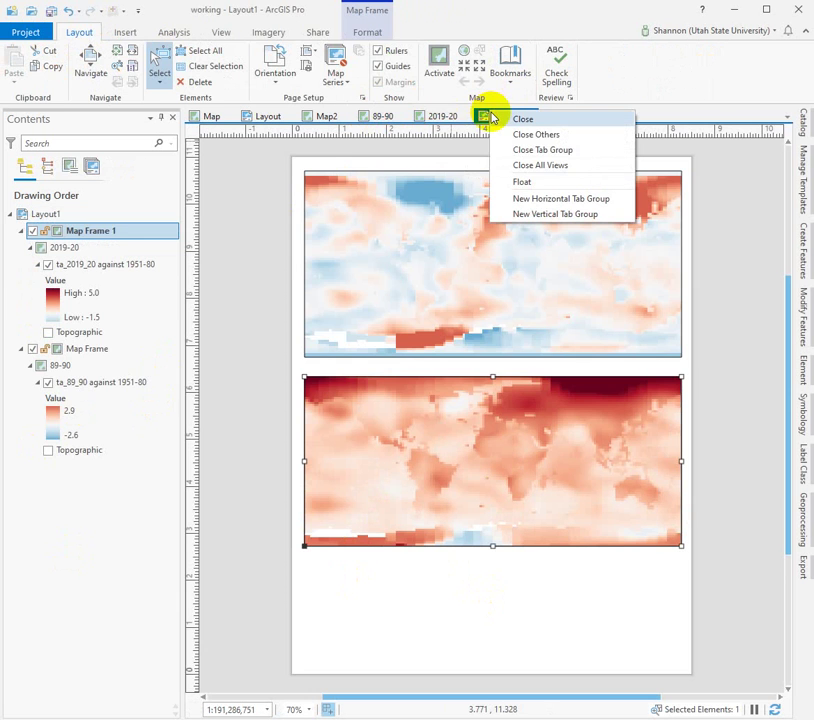
{"action": "left_click", "coordinate": [493, 118]}
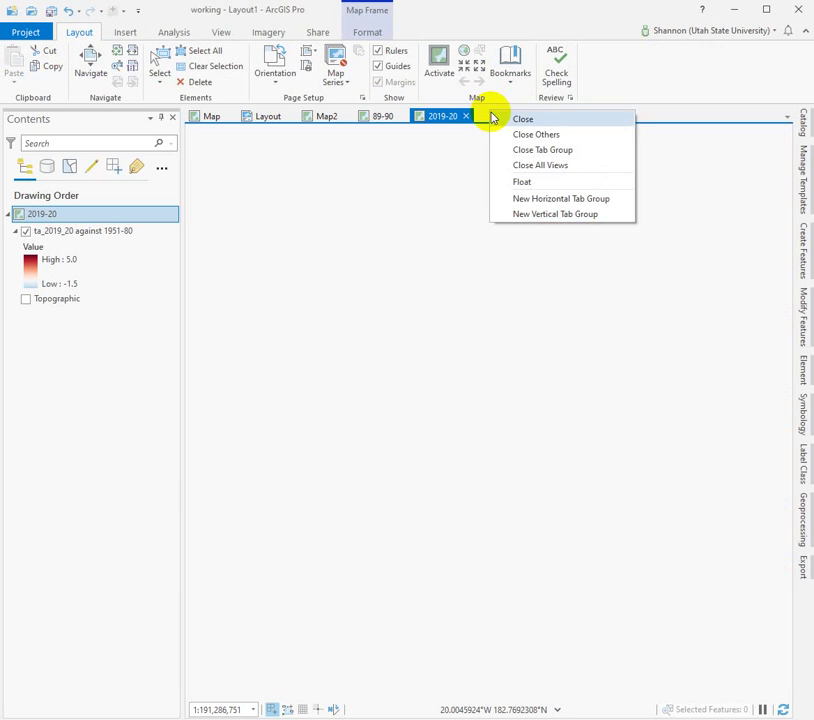
{"action": "left_click", "coordinate": [537, 363]}
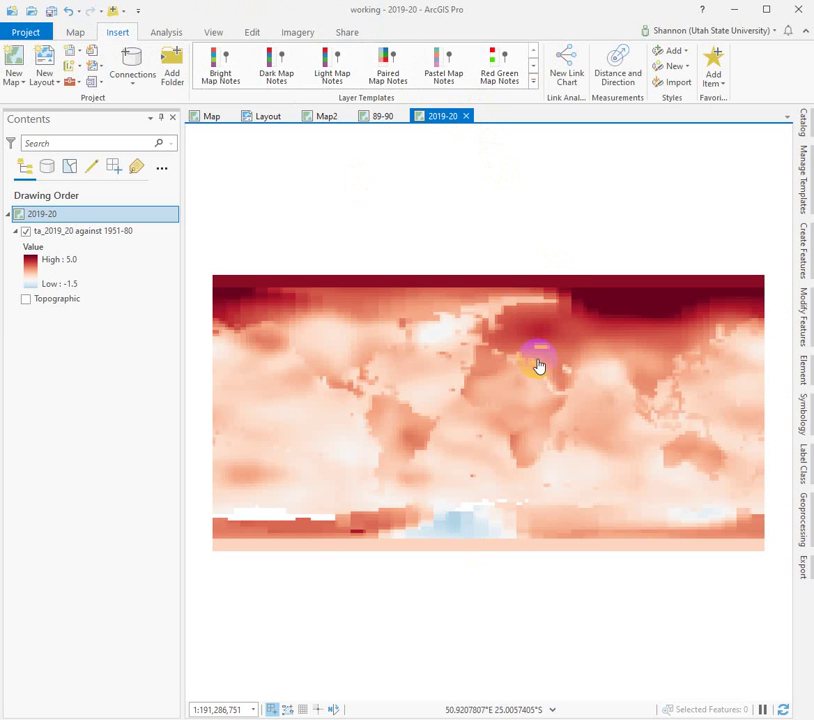
{"action": "left_click", "coordinate": [309, 541]}
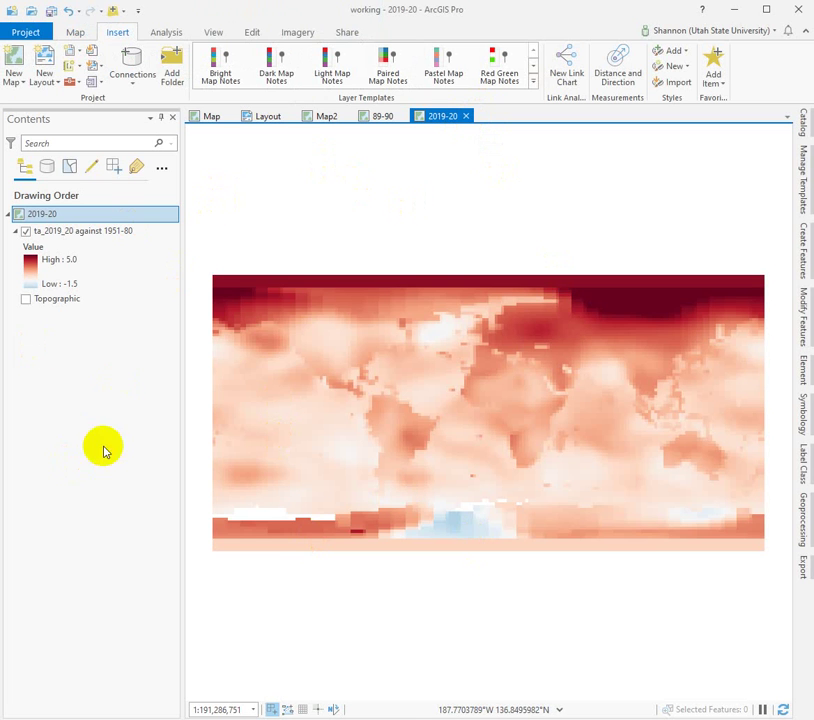